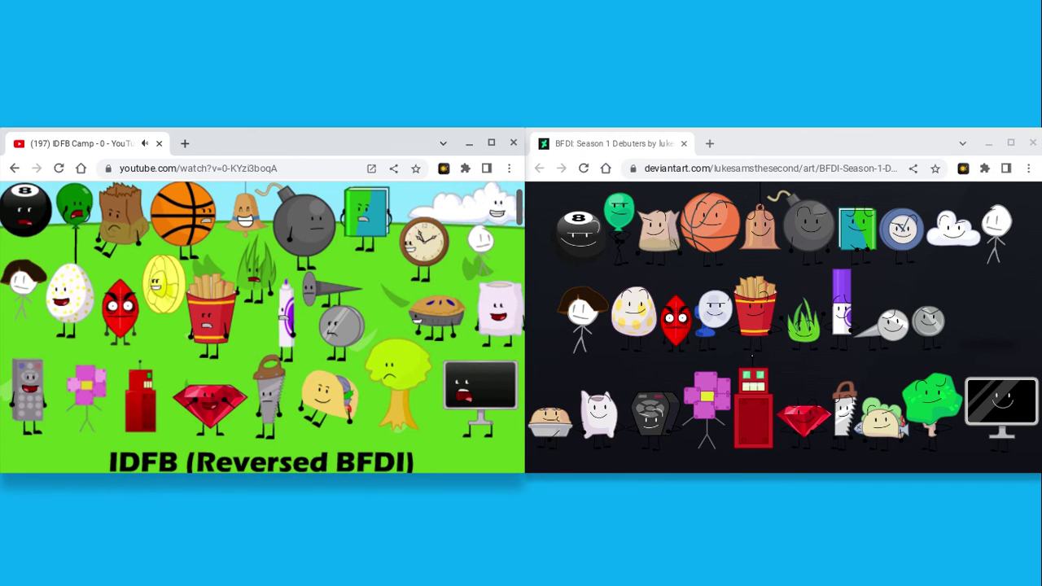
{"action": "left_click", "coordinate": [963, 168]}
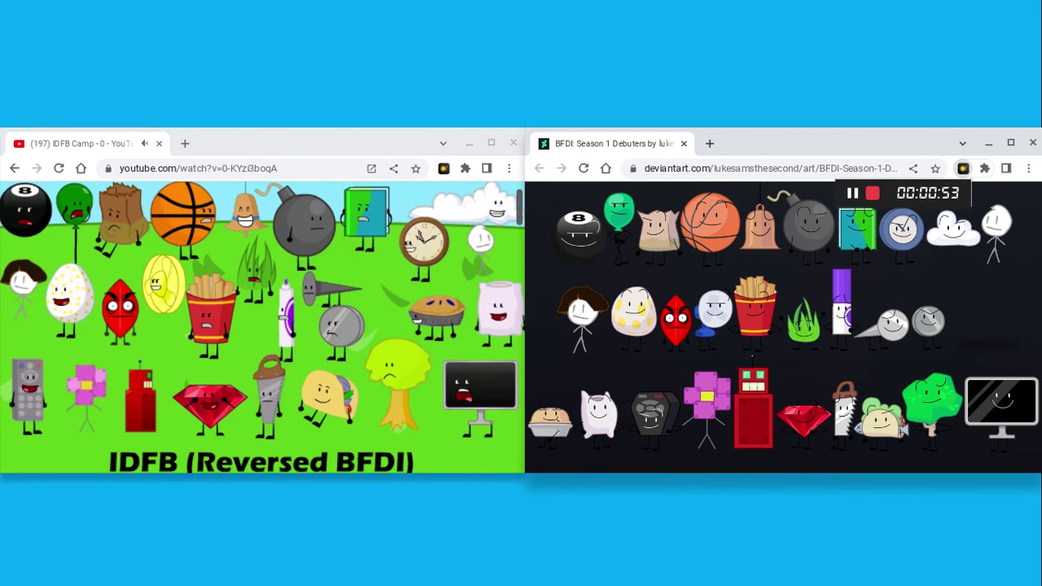